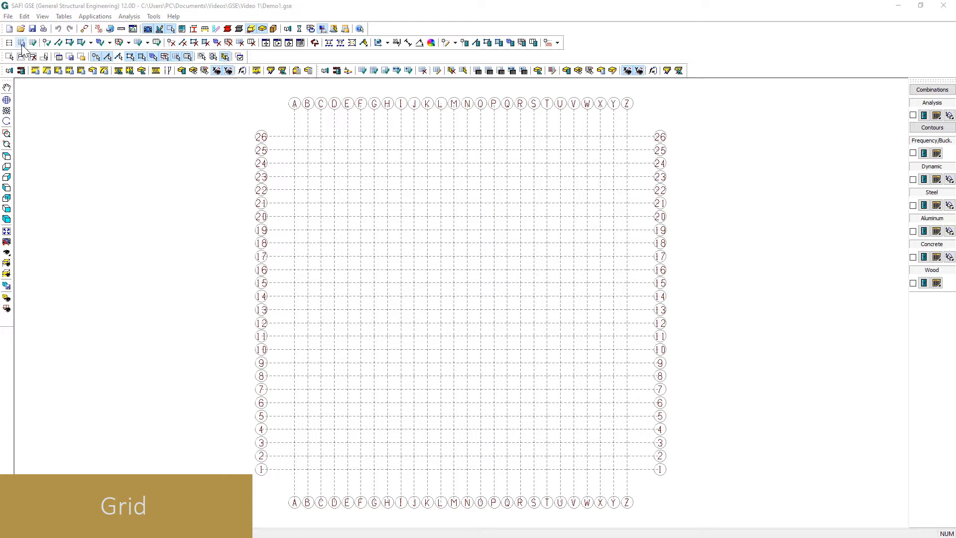
Set up the grid in the X-Z plane, add a 300x600 rectangular section, and extrude columns from every node.
{"action": "left_click", "coordinate": [21, 43]}
{"action": "left_click", "coordinate": [423, 236]}
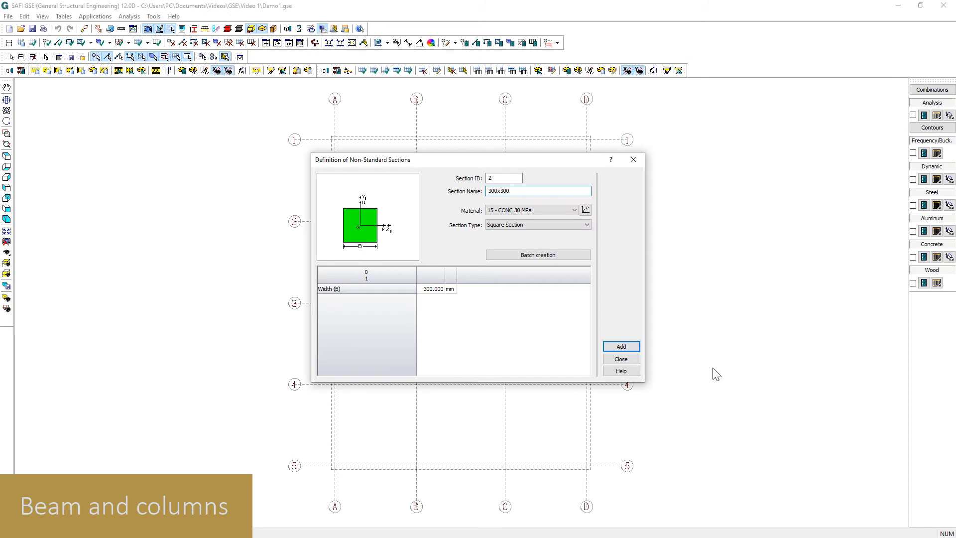
{"action": "left_click", "coordinate": [539, 192]}
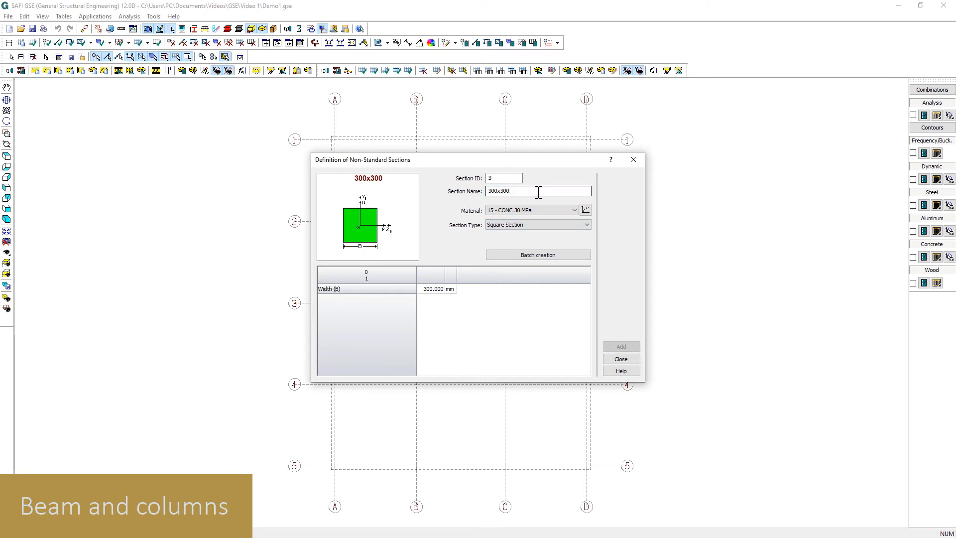
{"action": "type", "text": "6"}
{"action": "left_click", "coordinate": [537, 224]}
{"action": "left_click", "coordinate": [508, 238]}
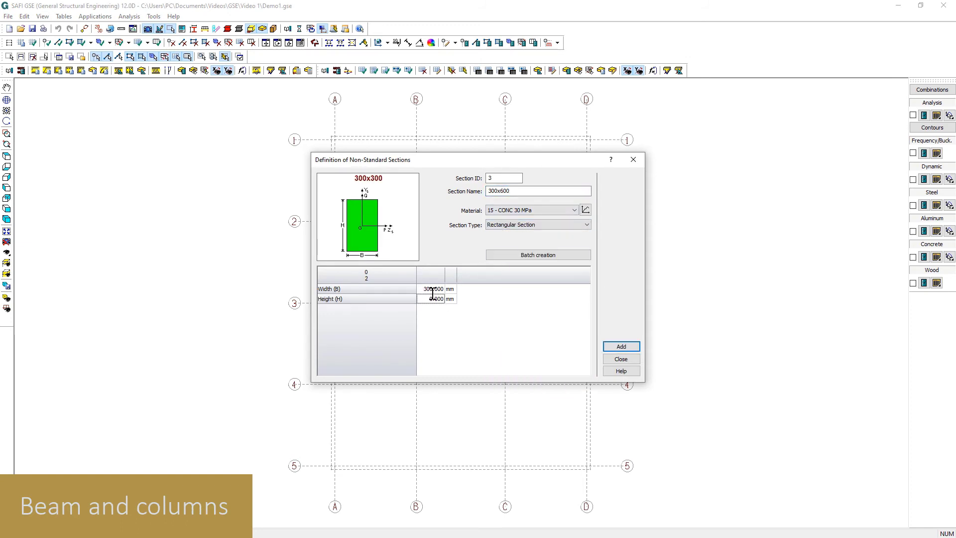
{"action": "type", "text": "Perimeter"}
{"action": "left_click", "coordinate": [438, 289]}
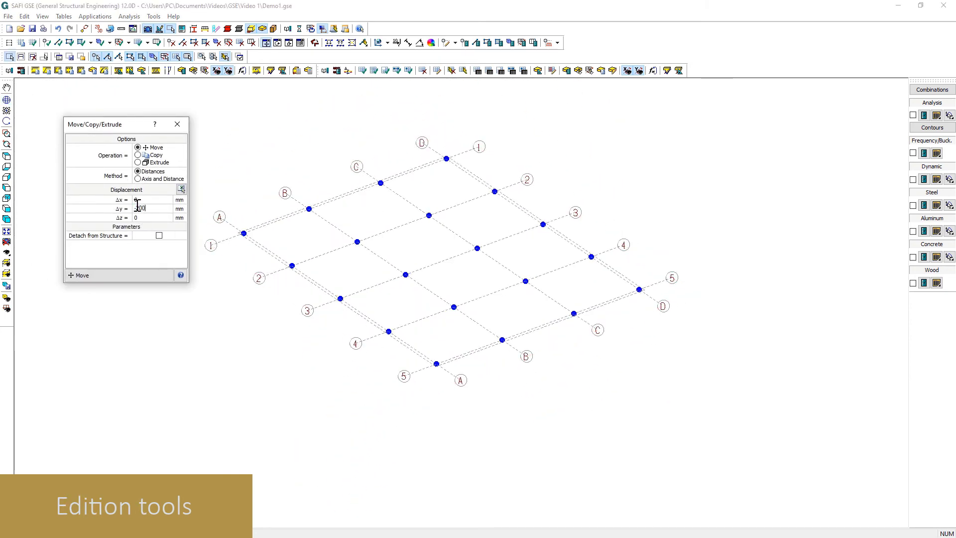
{"action": "left_click", "coordinate": [138, 162]}
{"action": "left_click", "coordinate": [130, 276]}
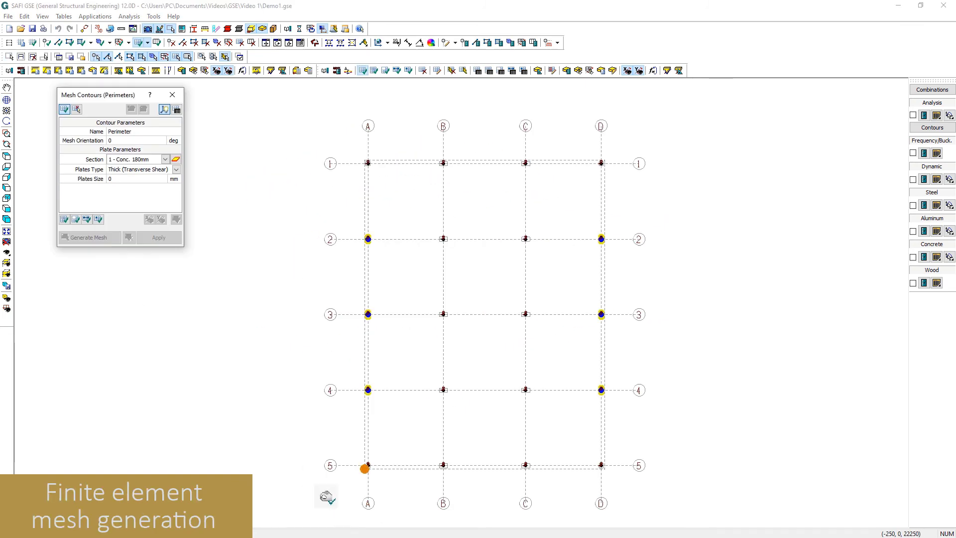
Outline the A5–D5–D1–A1 slab perimeter, generate the 180 mm plate mesh, and view it isometrically.
{"action": "left_click", "coordinate": [368, 465]}
{"action": "left_click", "coordinate": [602, 466]}
{"action": "left_click", "coordinate": [602, 161]}
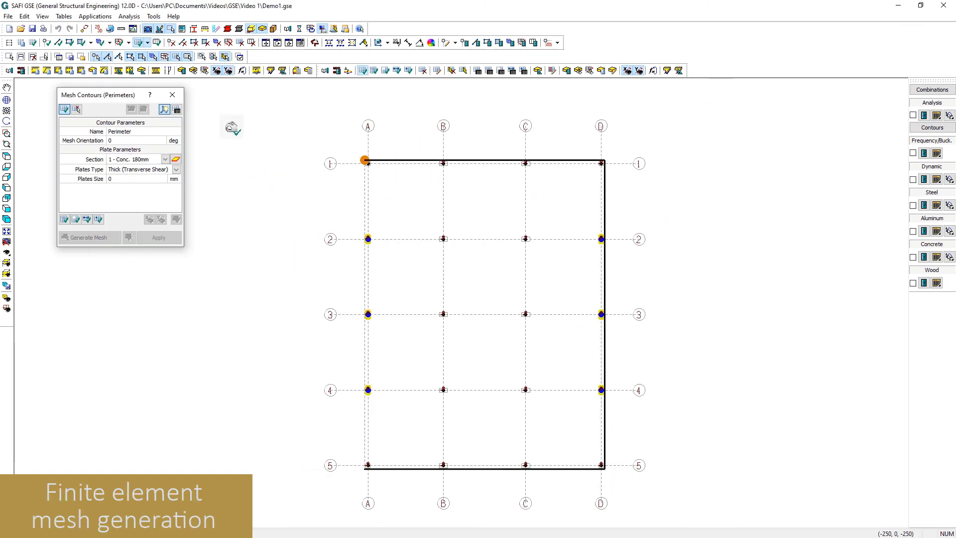
{"action": "left_click", "coordinate": [366, 162]}
{"action": "left_click", "coordinate": [365, 467]}
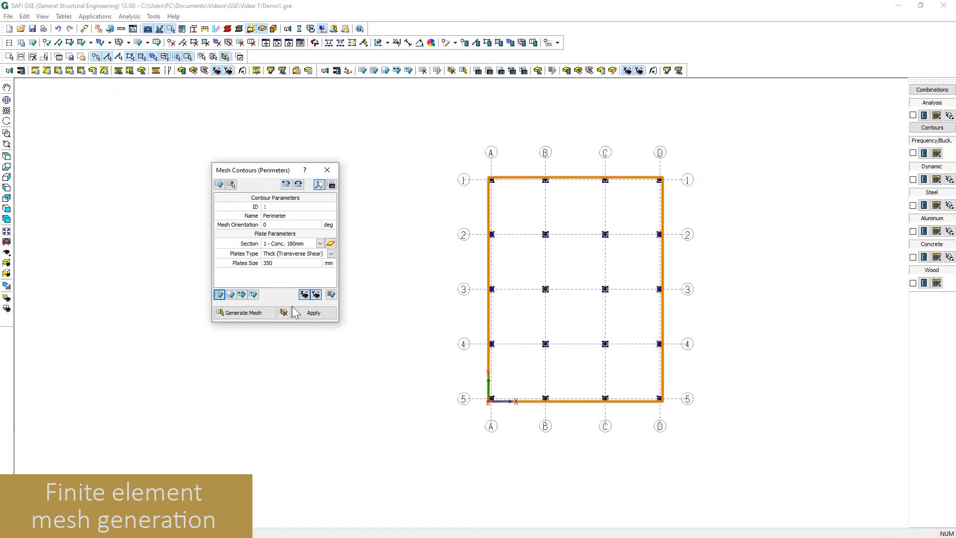
{"action": "left_click", "coordinate": [229, 312]}
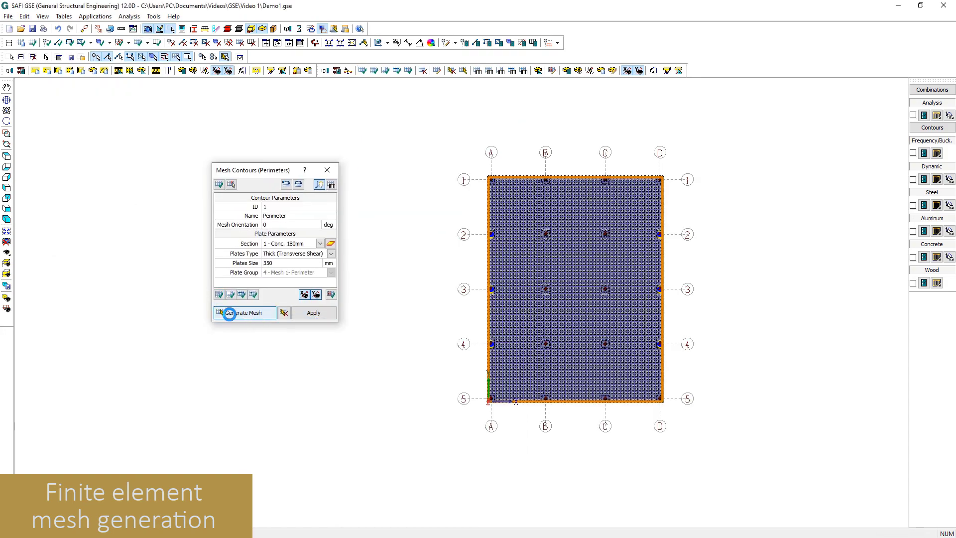
{"action": "middle_click_drag", "start_coordinate": [481, 367], "coordinate": [342, 177]}
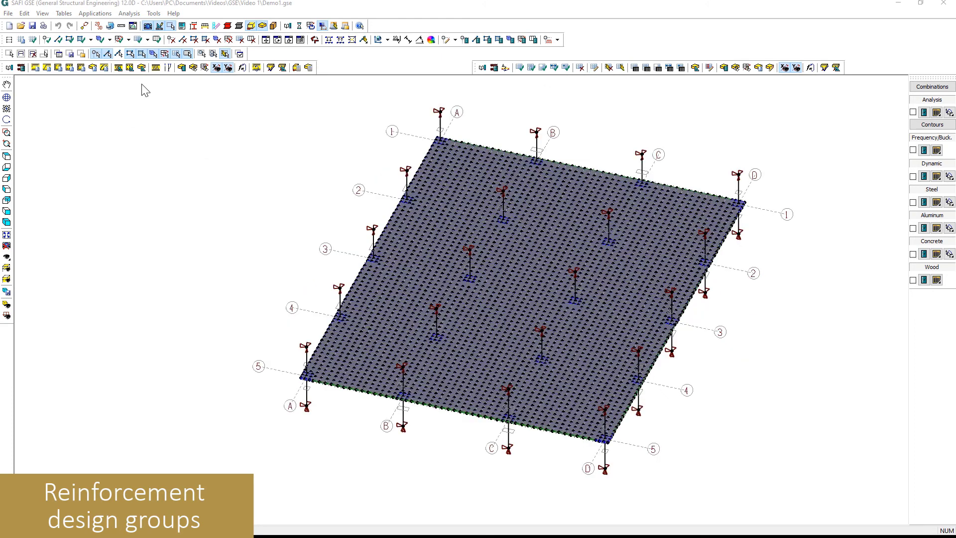
Add a new slab design group with 15M top and 15M bottom bars.
{"action": "left_click", "coordinate": [142, 70]}
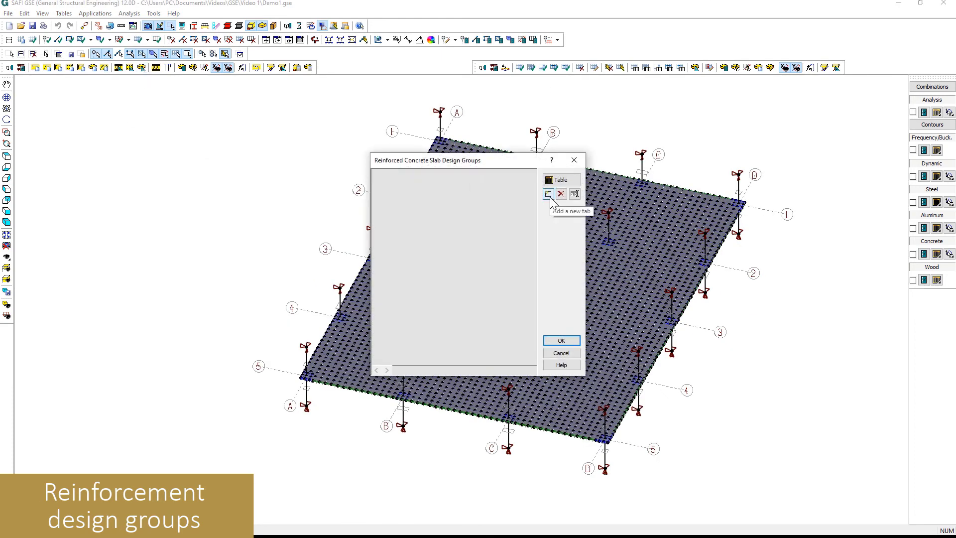
{"action": "left_click", "coordinate": [548, 194]}
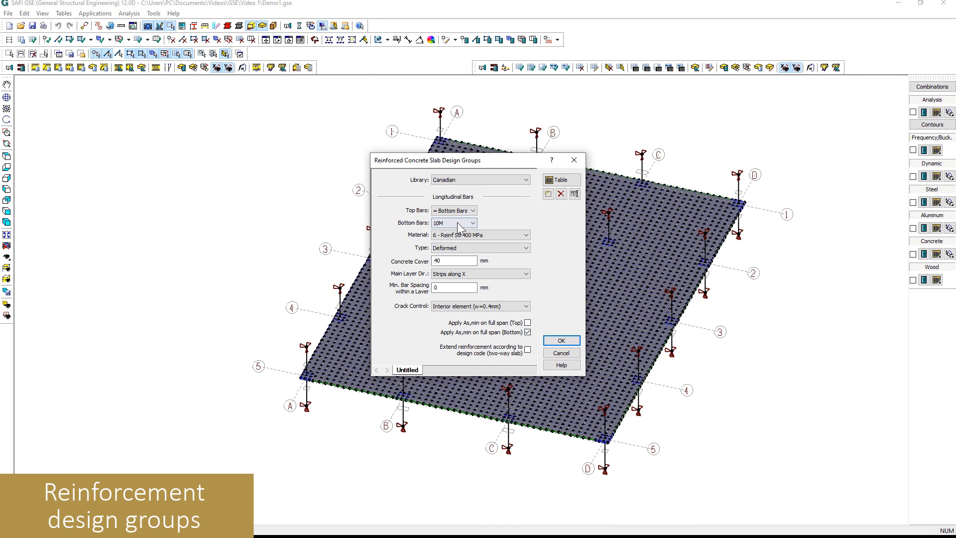
{"action": "left_click", "coordinate": [453, 210]}
{"action": "left_click", "coordinate": [448, 245]}
{"action": "left_click", "coordinate": [454, 223]}
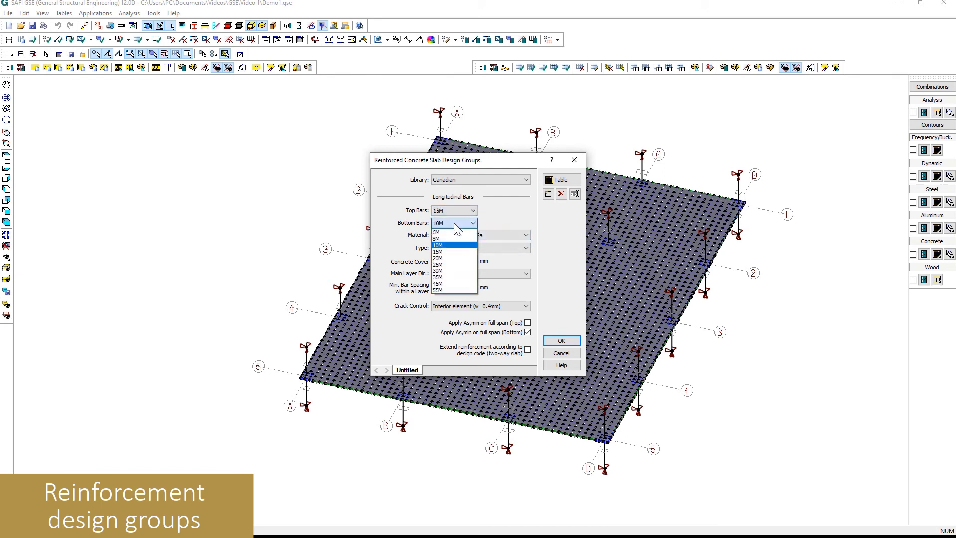
{"action": "left_click", "coordinate": [444, 251]}
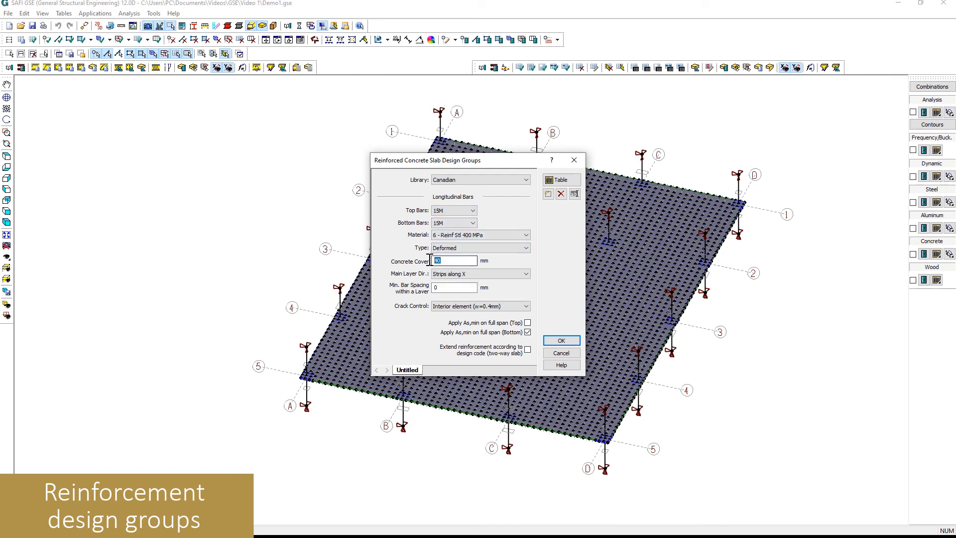
Adjust the group's concrete cover, then generate column lines and uniformized design strips across the slab.
{"action": "key", "text": "Tab"}
{"action": "left_click", "coordinate": [456, 209]}
{"action": "left_click", "coordinate": [456, 209]}
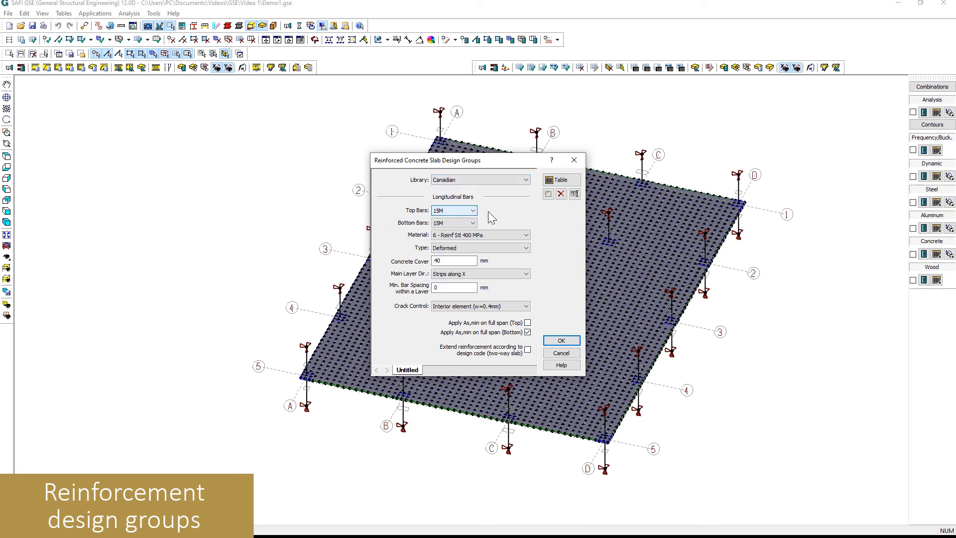
{"action": "left_click", "coordinate": [454, 260]}
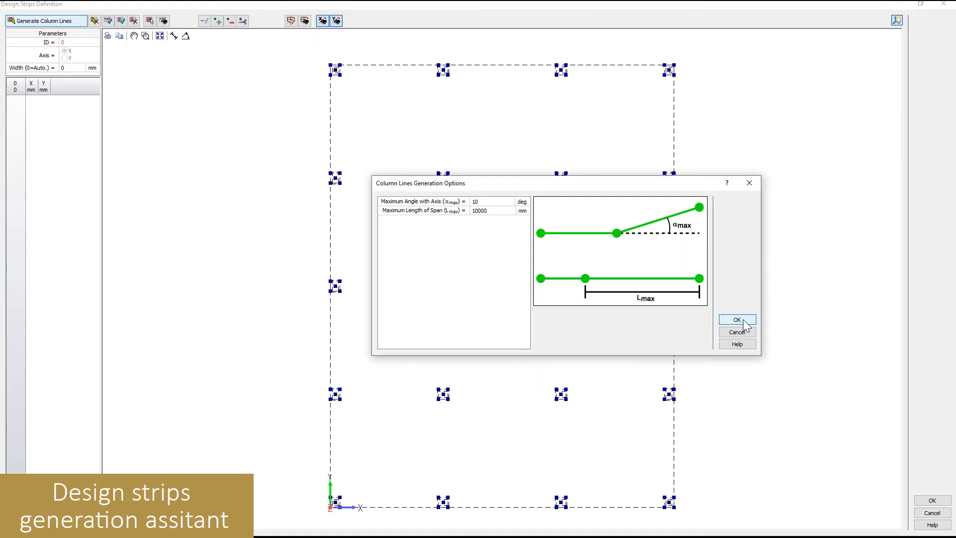
{"action": "left_click", "coordinate": [736, 320]}
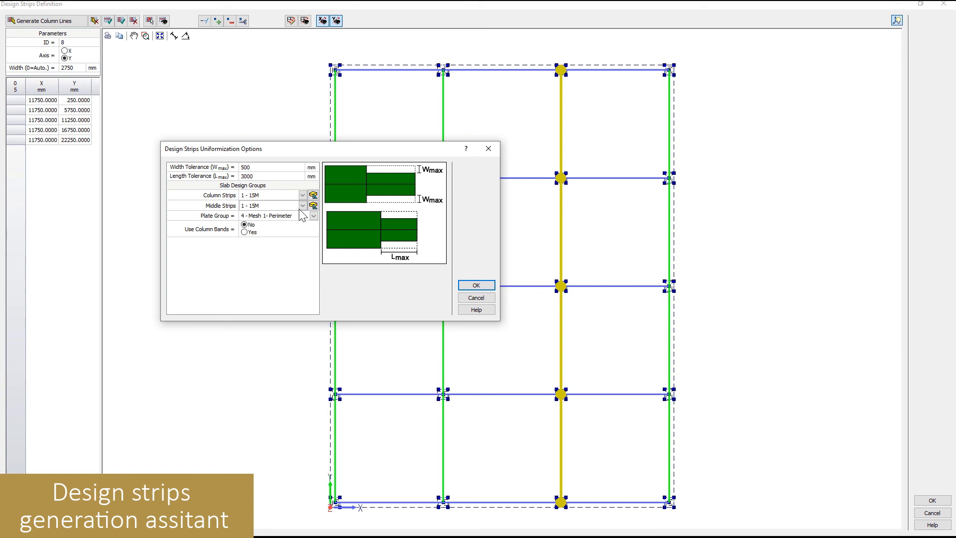
{"action": "left_click", "coordinate": [483, 286]}
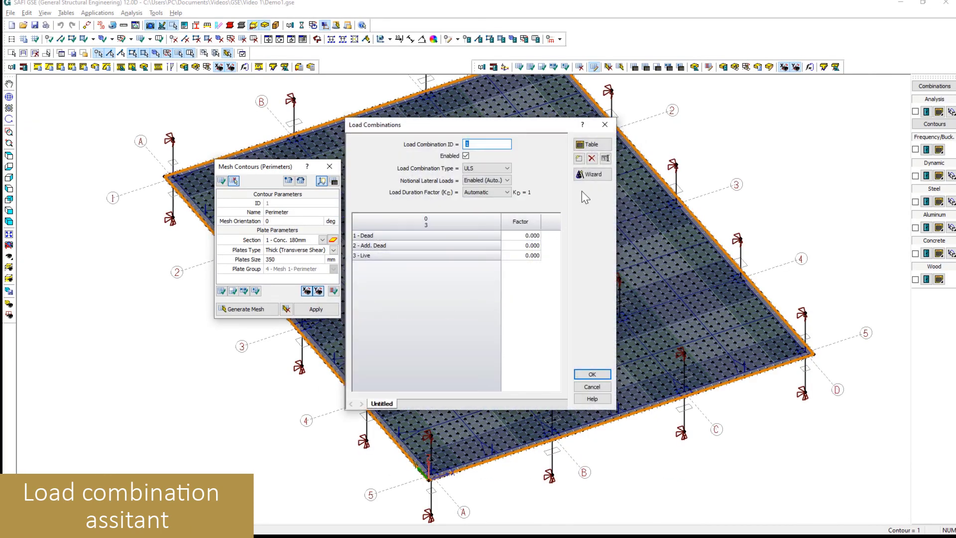
Generate NBCC-2015 load combinations with the wizard and display the −2.4 kN/m² live pressure on the slab.
{"action": "left_click", "coordinate": [590, 174]}
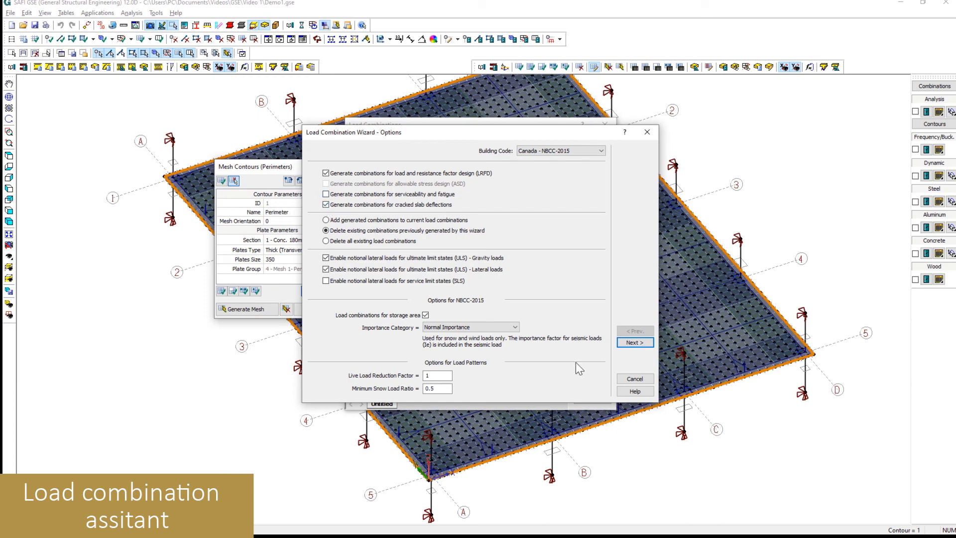
{"action": "left_click", "coordinate": [634, 343]}
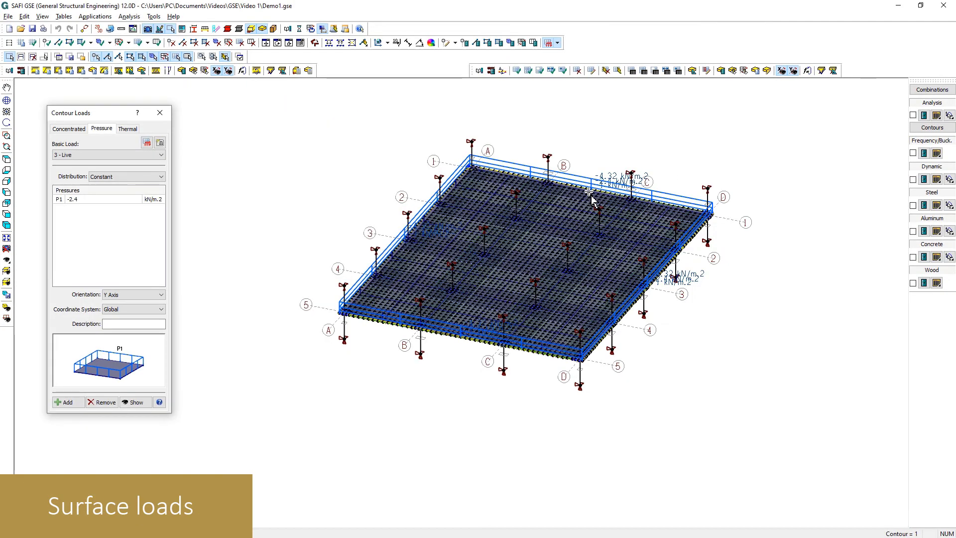
{"action": "scroll", "coordinate": [585, 199], "scroll_direction": "up", "scroll_amount": 1}
{"action": "left_click", "coordinate": [132, 403]}
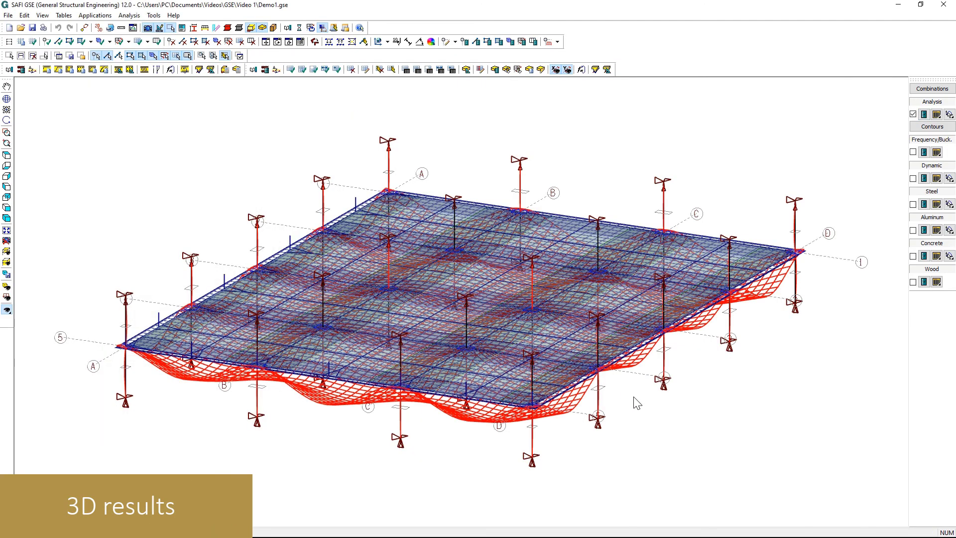
Show Mz bending moment and then Fy shear diagrams on the 3D slab results.
{"action": "left_click_drag", "start_coordinate": [637, 400], "coordinate": [647, 378]}
{"action": "left_click", "coordinate": [923, 114]}
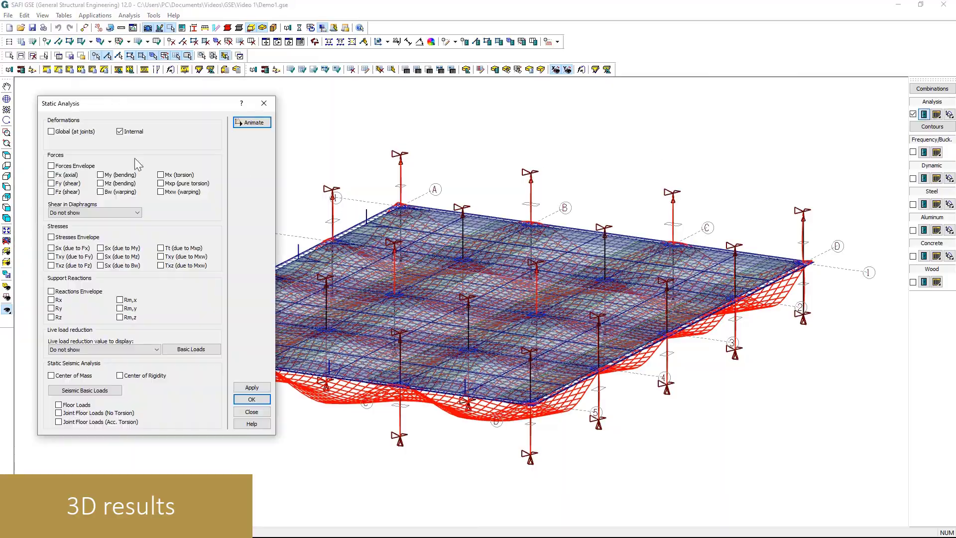
{"action": "left_click", "coordinate": [252, 388]}
{"action": "scroll", "coordinate": [535, 329], "scroll_direction": "up", "scroll_amount": 6}
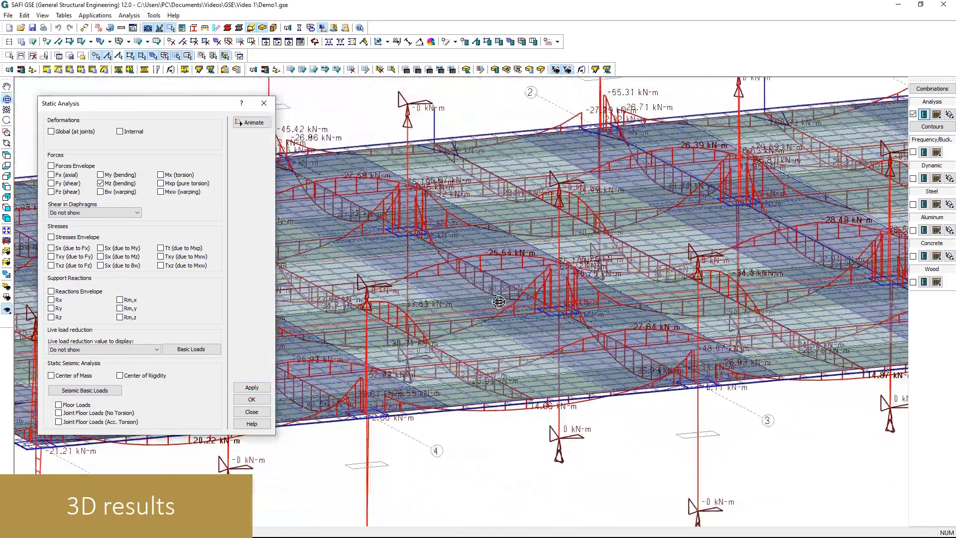
{"action": "scroll", "coordinate": [545, 306], "scroll_direction": "down", "scroll_amount": 6}
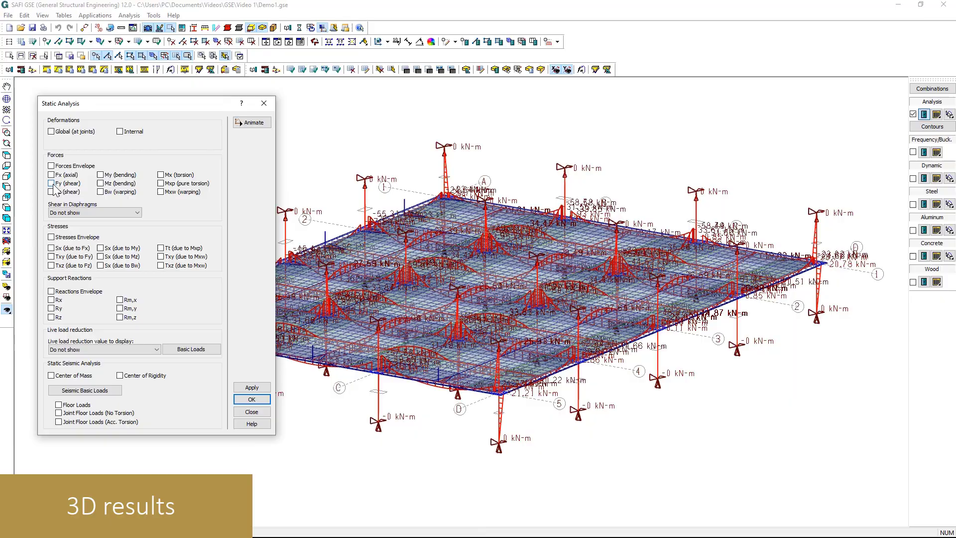
{"action": "left_click", "coordinate": [251, 387]}
{"action": "left_click_drag", "start_coordinate": [513, 324], "coordinate": [528, 310]}
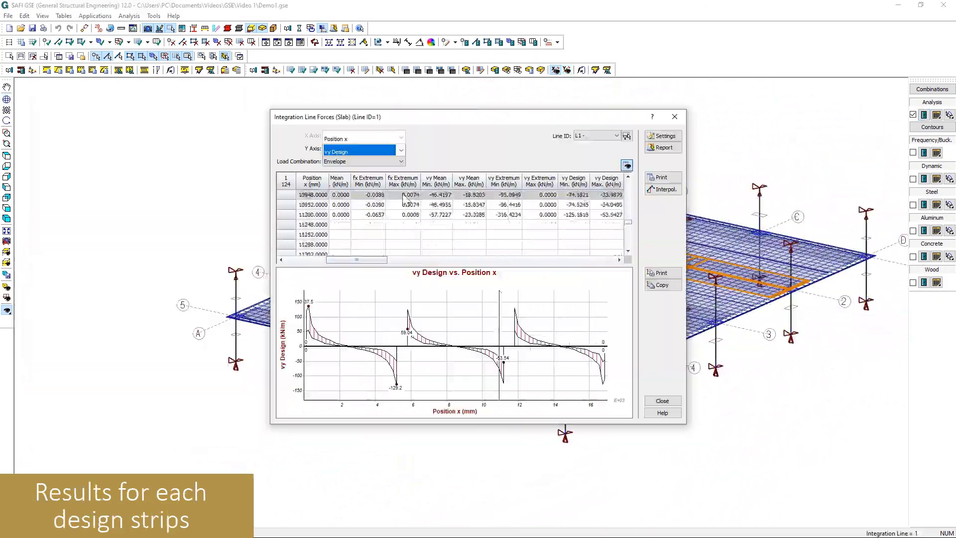
Plot mz,des Mean and mz Extremum along integration line 1.
{"action": "left_click", "coordinate": [369, 161]}
{"action": "left_click", "coordinate": [368, 160]}
{"action": "left_click", "coordinate": [400, 149]}
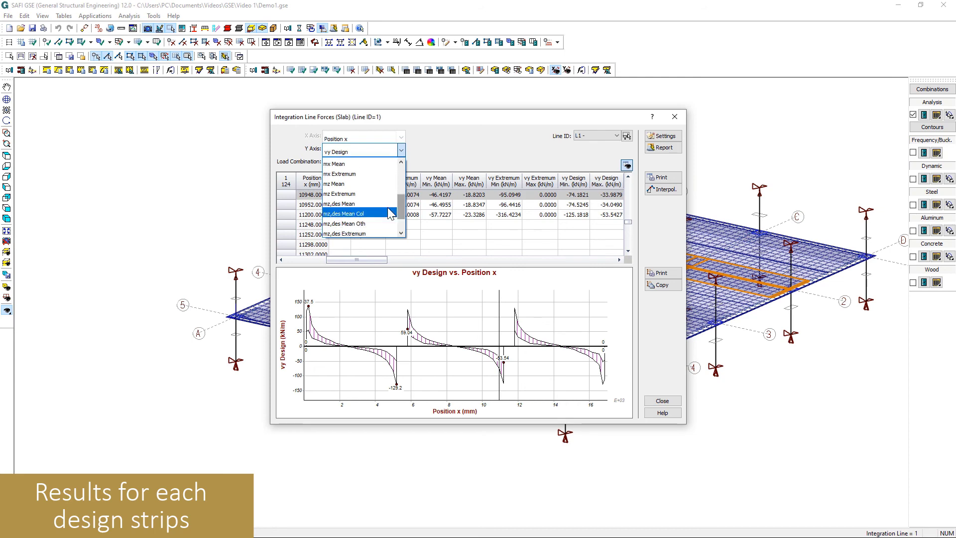
{"action": "left_click", "coordinate": [348, 214]}
{"action": "left_click", "coordinate": [401, 150]}
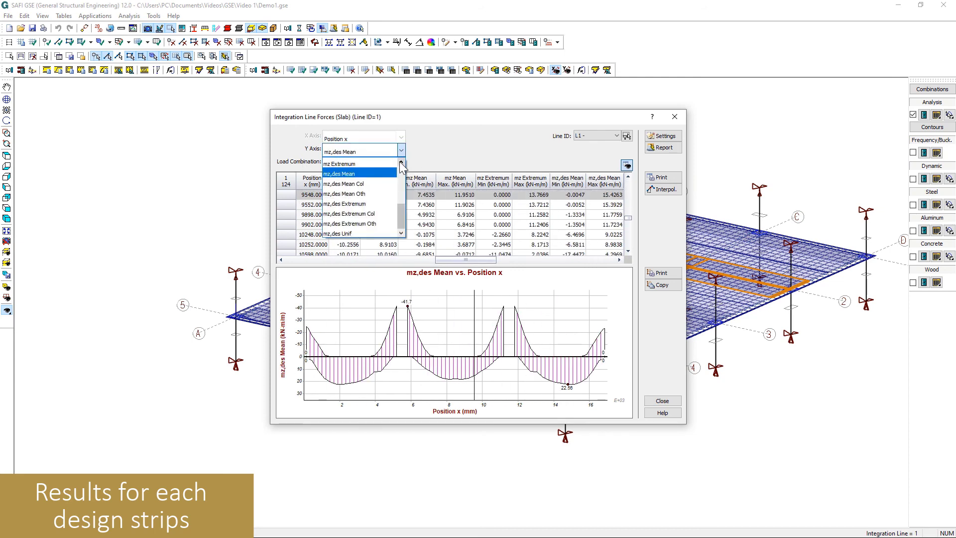
{"action": "left_click", "coordinate": [385, 174]}
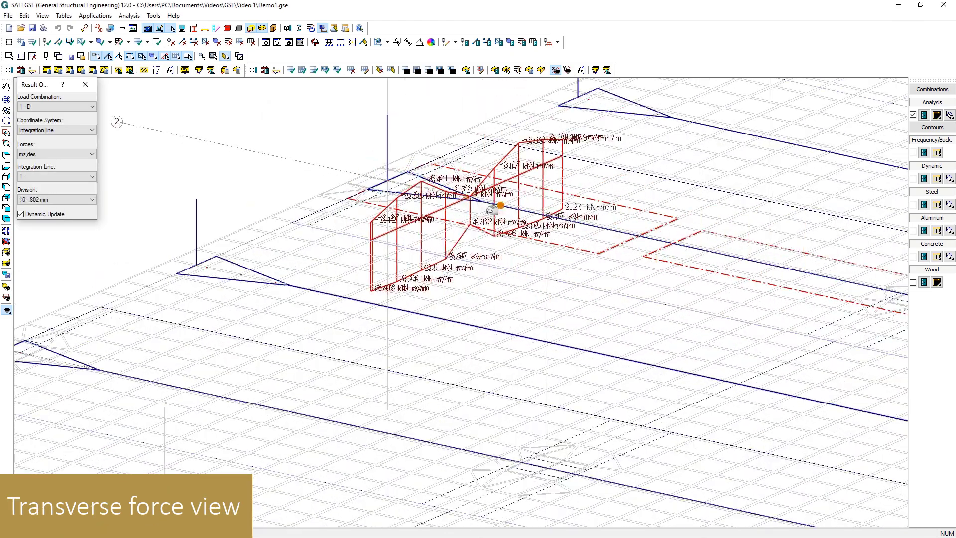
Inspect reinforcement groups 5, 3 and 4 in 3D and preview their dimensioned 2D bar layout.
{"action": "scroll", "coordinate": [488, 214], "scroll_direction": "down", "scroll_amount": 3}
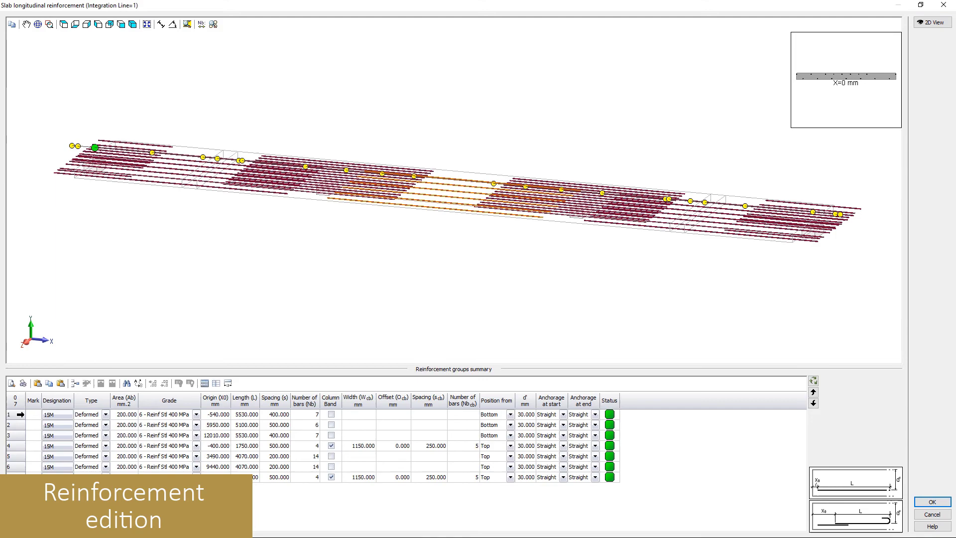
{"action": "left_click", "coordinate": [15, 456]}
{"action": "left_click", "coordinate": [15, 435]}
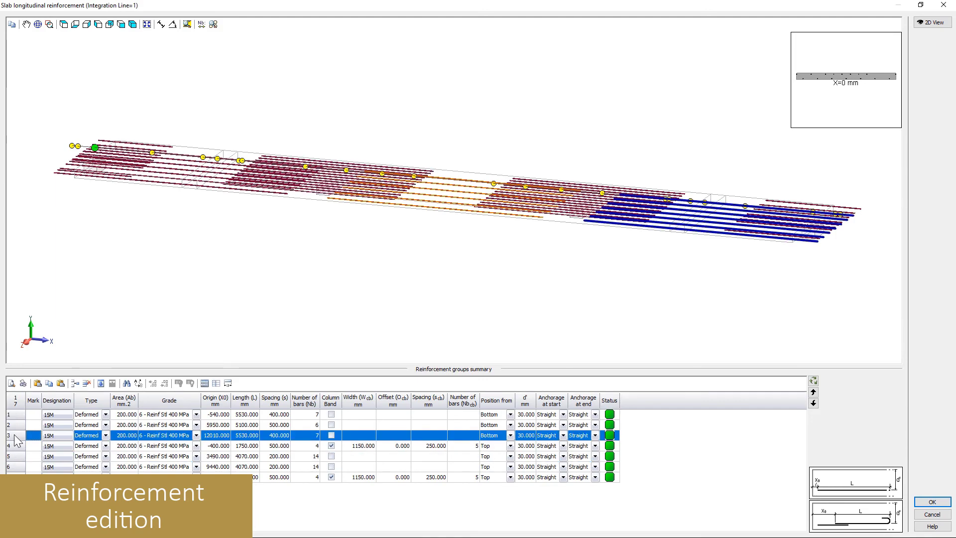
{"action": "left_click", "coordinate": [15, 446]}
{"action": "scroll", "coordinate": [75, 133], "scroll_direction": "up", "scroll_amount": 5}
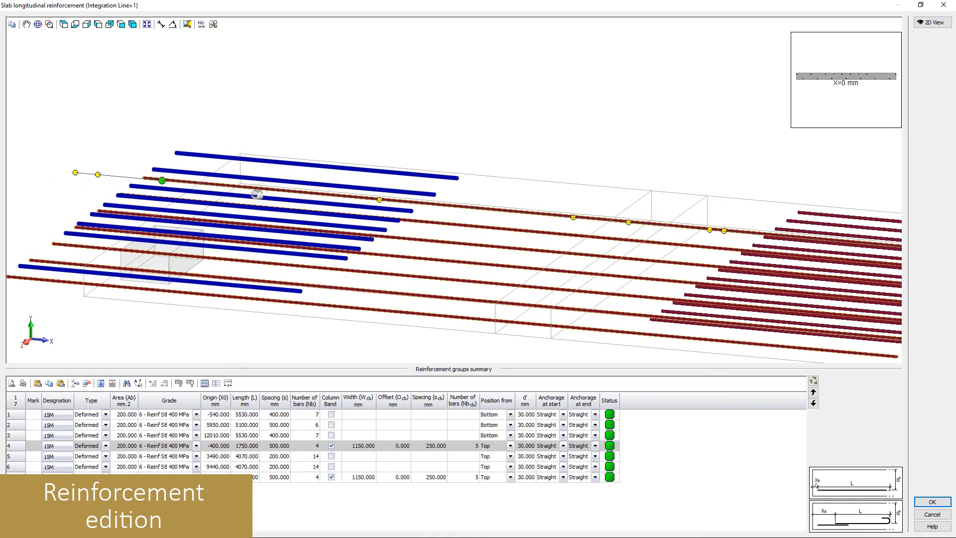
{"action": "left_click_drag", "start_coordinate": [214, 199], "coordinate": [359, 194]}
{"action": "left_click", "coordinate": [933, 23]}
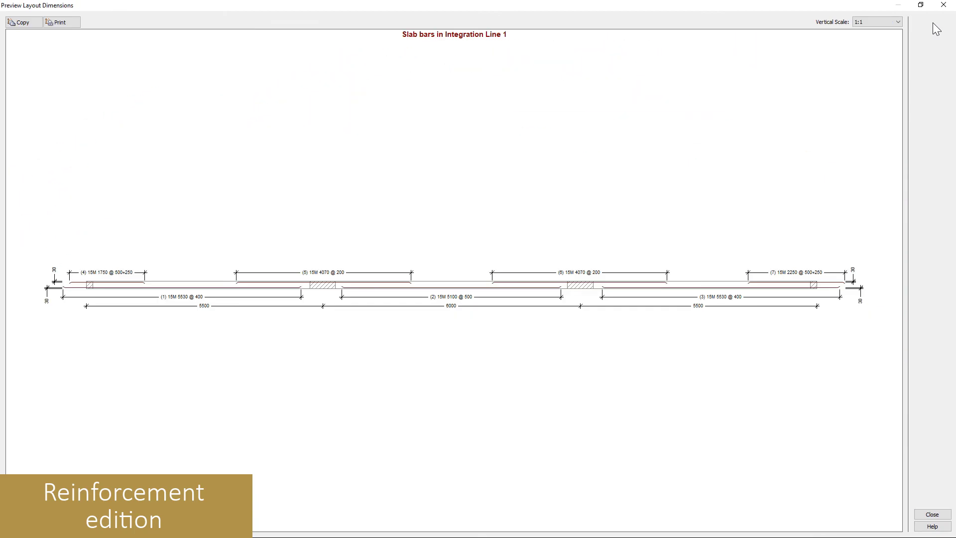
{"action": "left_click", "coordinate": [928, 514]}
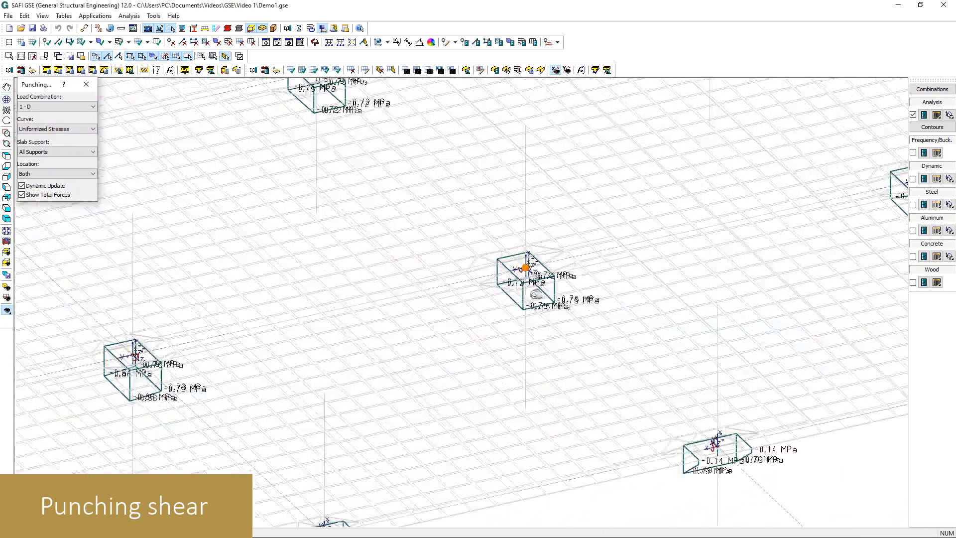
Show plate stresses around the support, then the ULS Distribution punching perimeter.
{"action": "scroll", "coordinate": [535, 294], "scroll_direction": "up", "scroll_amount": 3}
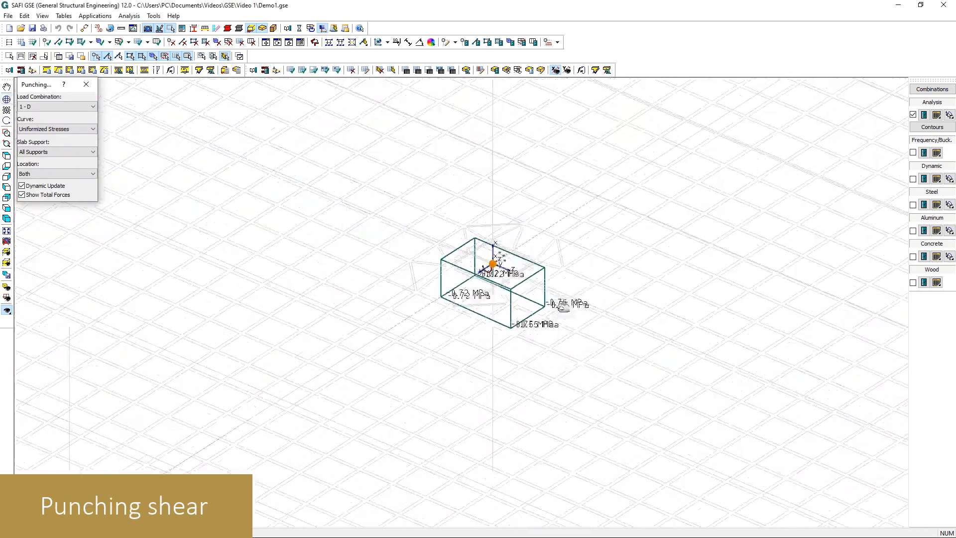
{"action": "left_click", "coordinate": [76, 130]}
{"action": "left_click", "coordinate": [67, 141]}
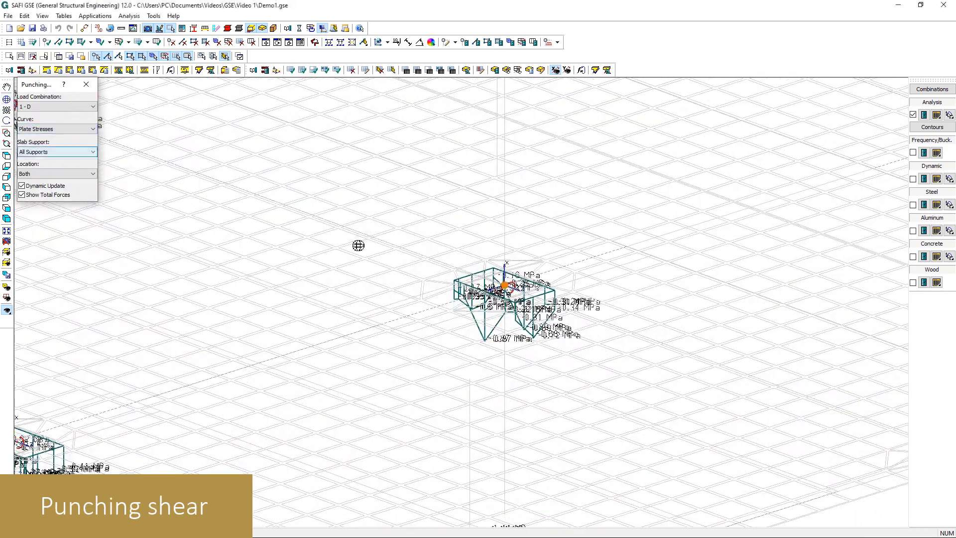
{"action": "left_click", "coordinate": [75, 128]}
{"action": "left_click", "coordinate": [53, 148]}
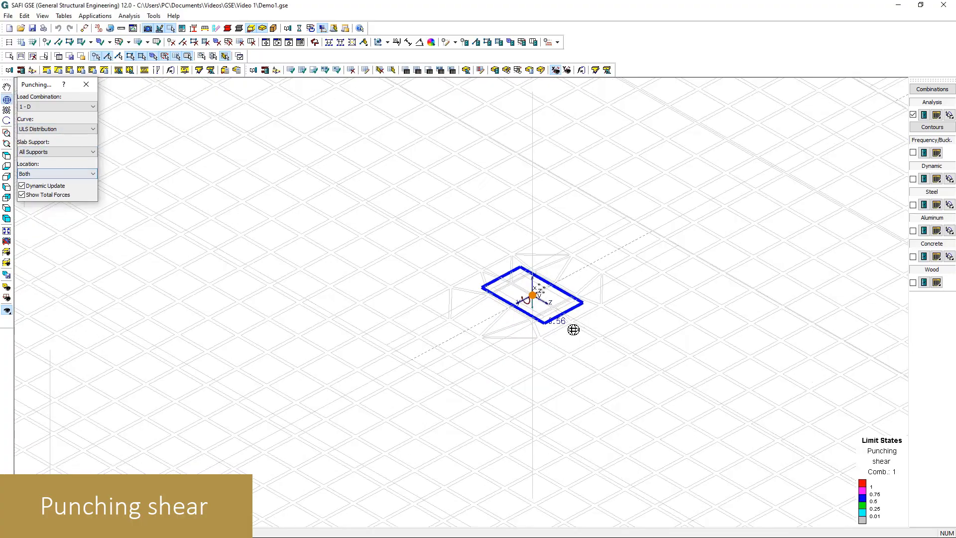
{"action": "left_click_drag", "start_coordinate": [572, 328], "coordinate": [412, 271]}
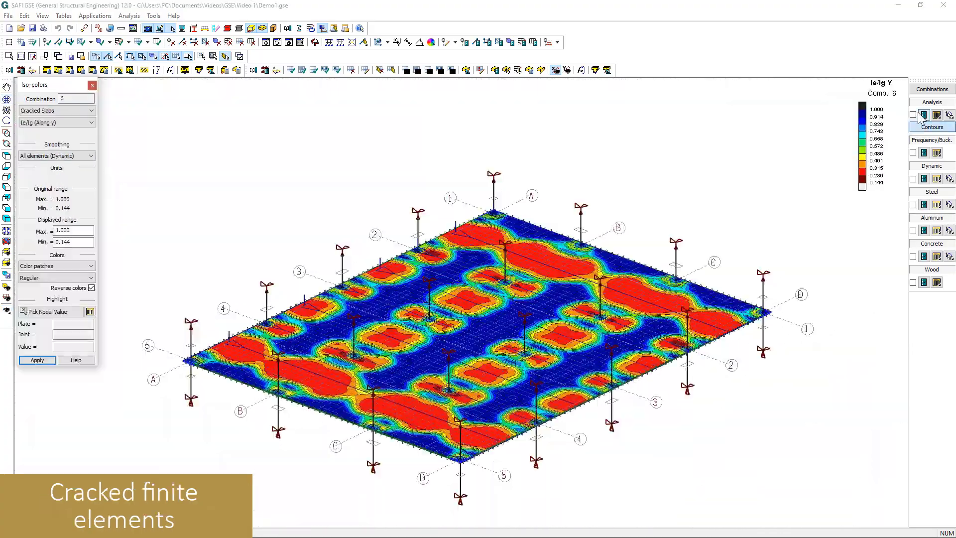
Redraw the cracked-slab contours for load combinations 3, 4 and 6.
{"action": "left_click", "coordinate": [932, 89]}
{"action": "left_click", "coordinate": [712, 151]}
{"action": "left_click", "coordinate": [857, 270]}
{"action": "left_click", "coordinate": [699, 161]}
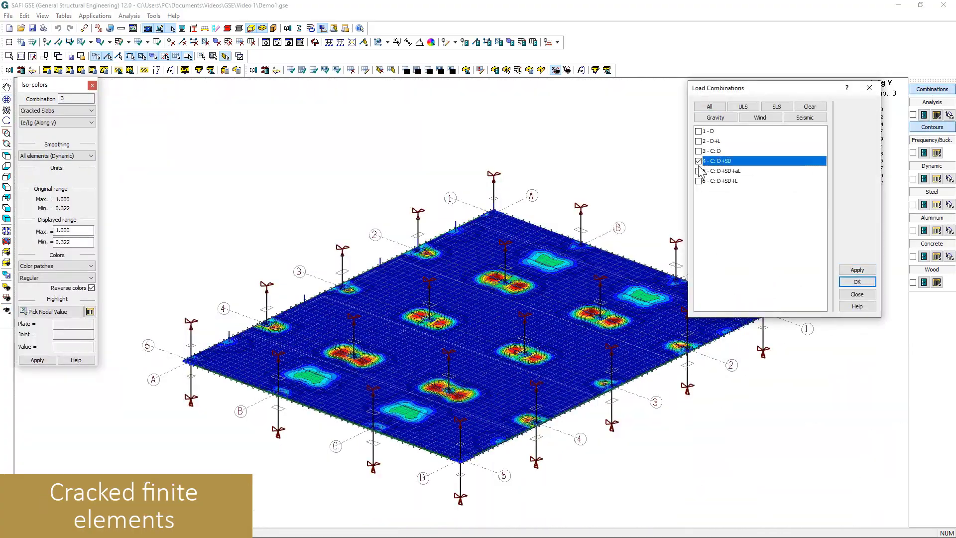
{"action": "left_click", "coordinate": [699, 181]}
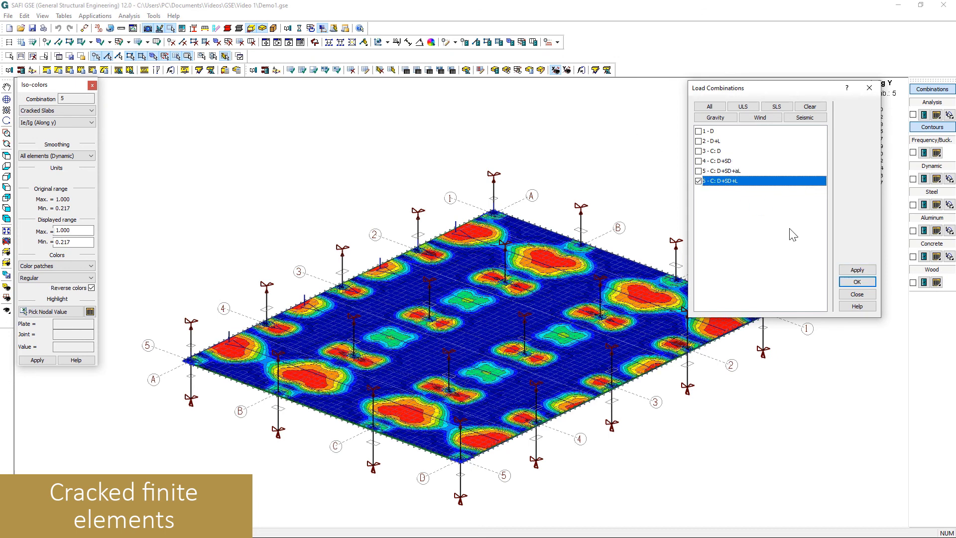
{"action": "left_click", "coordinate": [857, 270]}
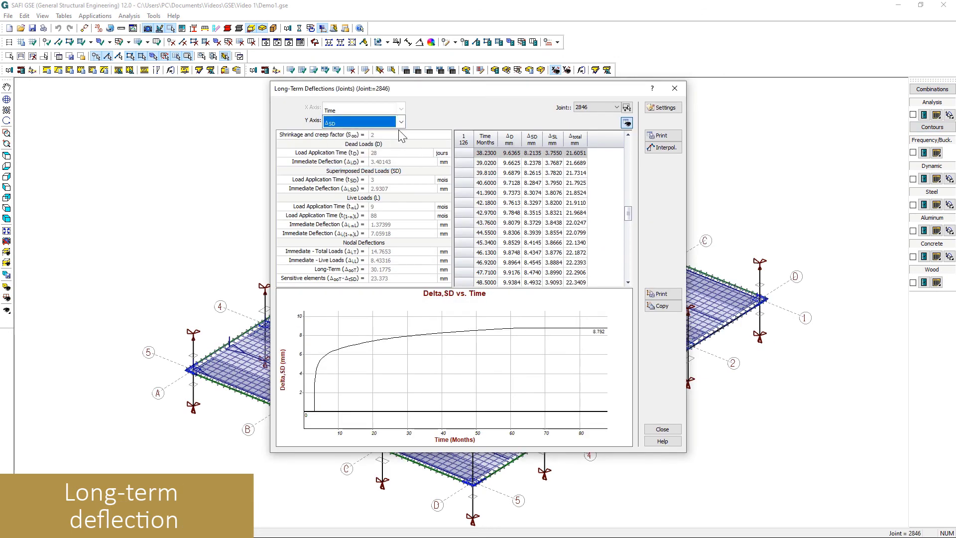
Plot ΔSL and total long-term deflections, reading values at 88 months.
{"action": "left_click", "coordinate": [388, 155]}
{"action": "left_click", "coordinate": [359, 121]}
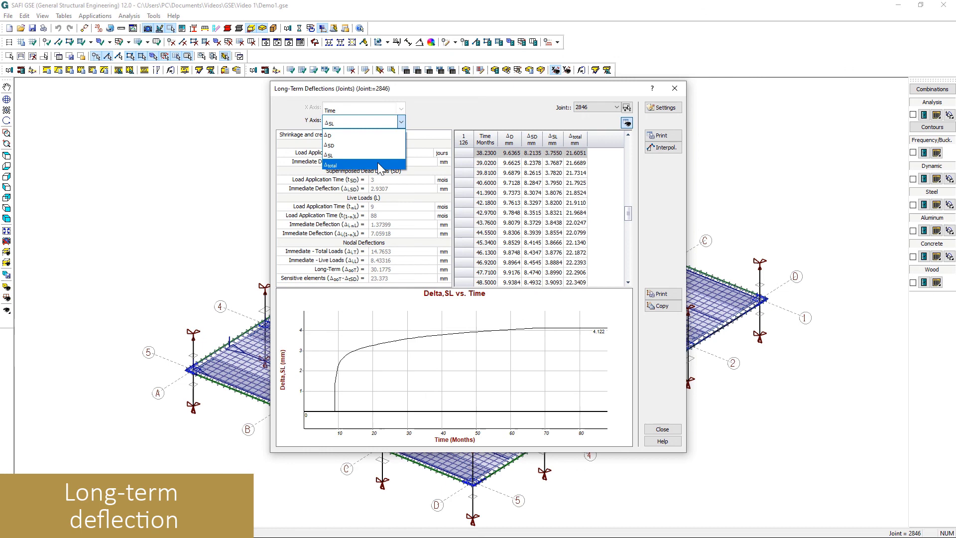
{"action": "left_click", "coordinate": [378, 162]}
{"action": "left_click_drag", "start_coordinate": [550, 339], "coordinate": [627, 338]}
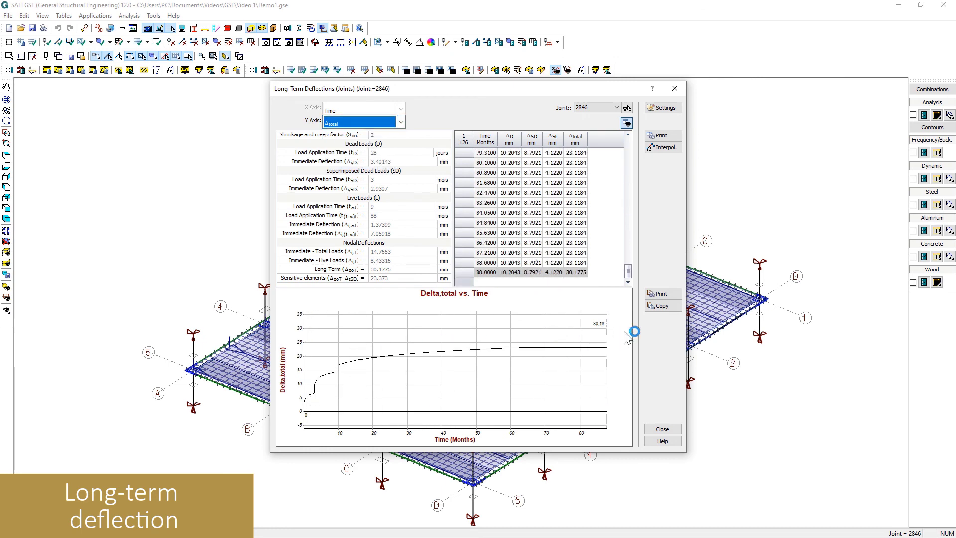
{"action": "left_click", "coordinate": [659, 430]}
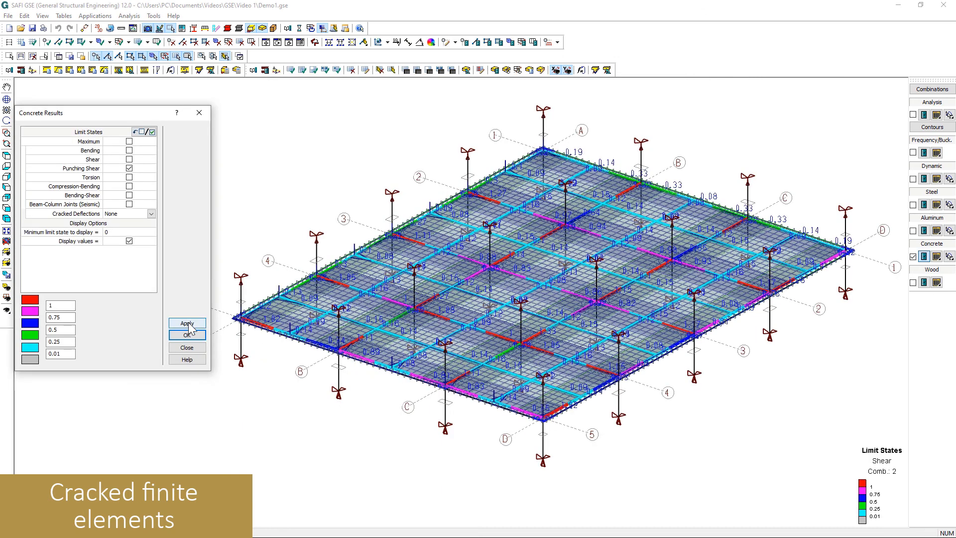
Apply Punching Shear plus all limit states with maximum cracked deflections in Concrete Results, then close it.
{"action": "left_click", "coordinate": [129, 168]}
{"action": "left_click", "coordinate": [145, 130]}
{"action": "left_click", "coordinate": [187, 323]}
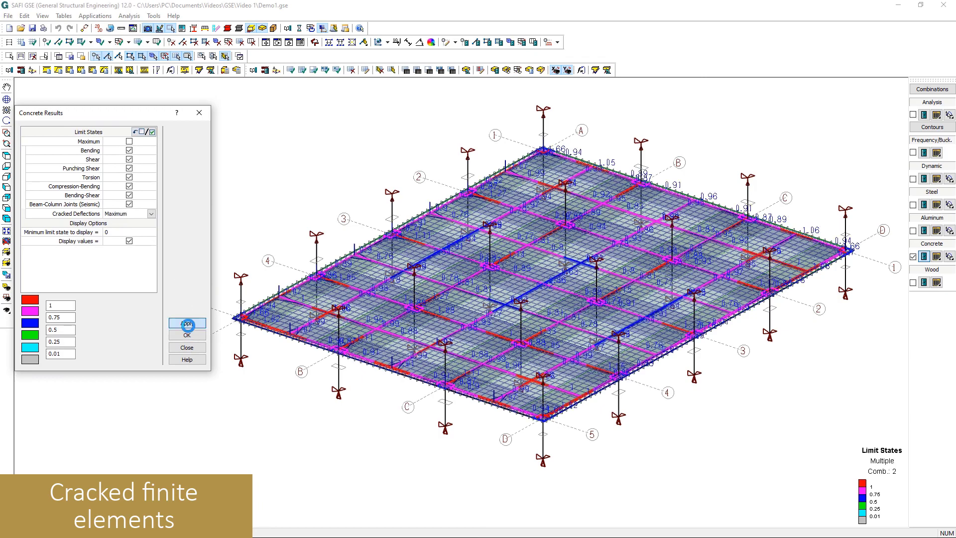
{"action": "middle_click_drag", "start_coordinate": [348, 299], "coordinate": [508, 299]}
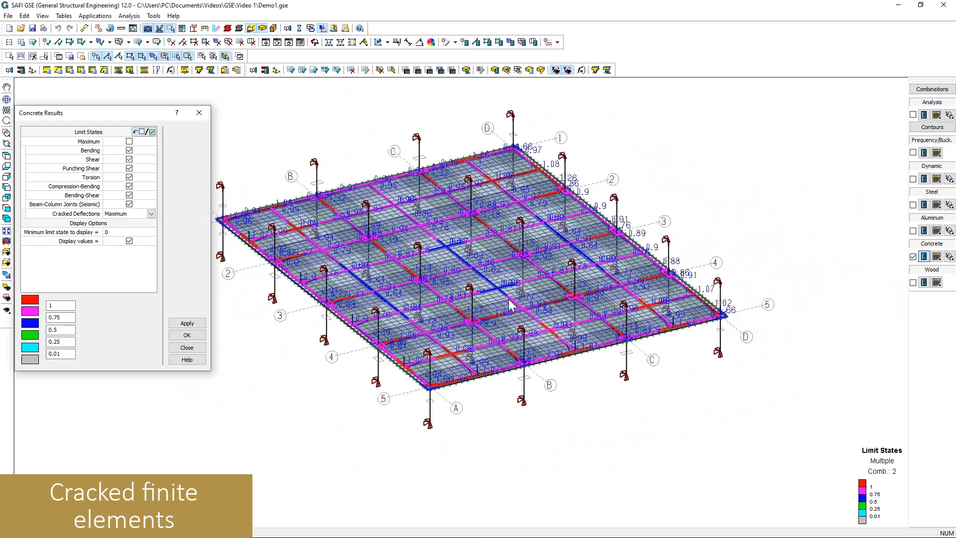
{"action": "left_click", "coordinate": [199, 112]}
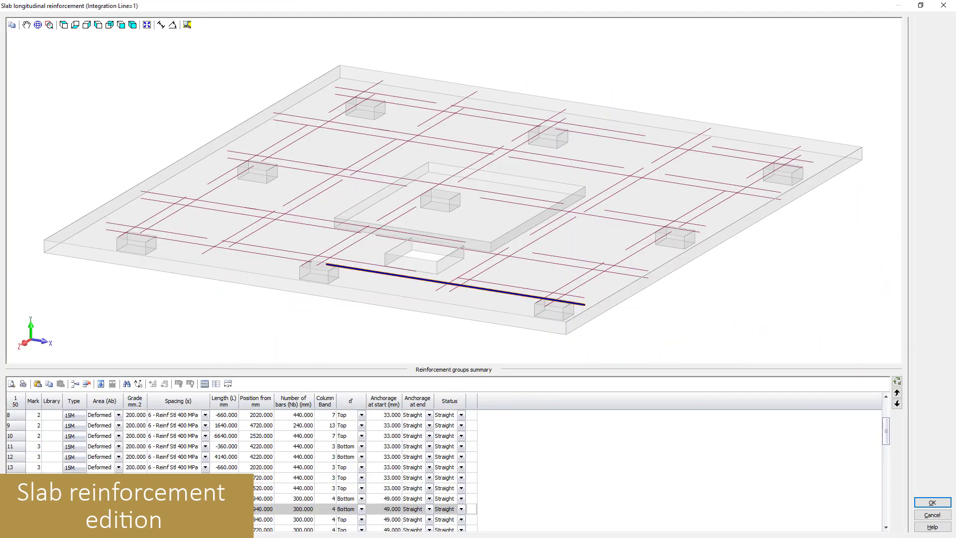